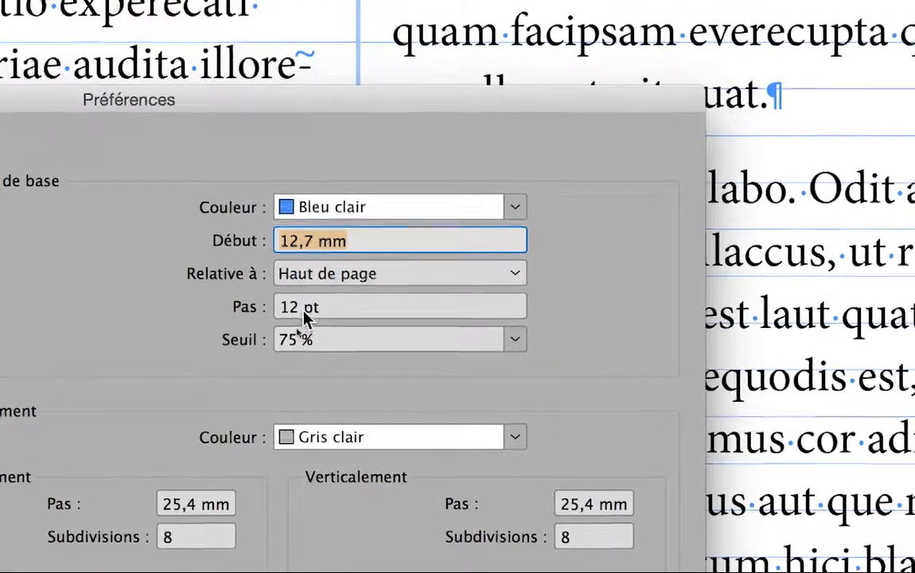
Step: Set the baseline grid increment to 16 pt in the grid preferences and apply the change
{"action": "left_click", "coordinate": [303, 348]}
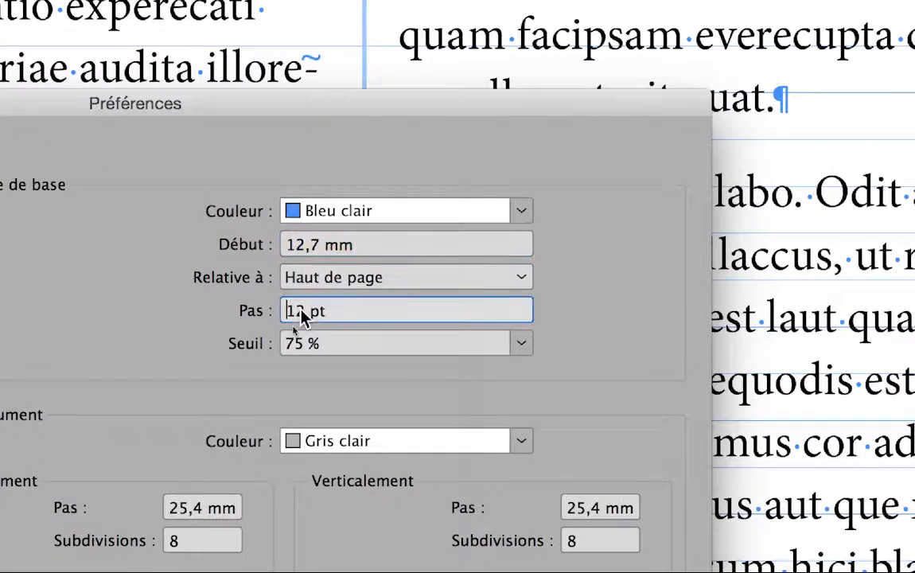
{"action": "double_click", "coordinate": [302, 311]}
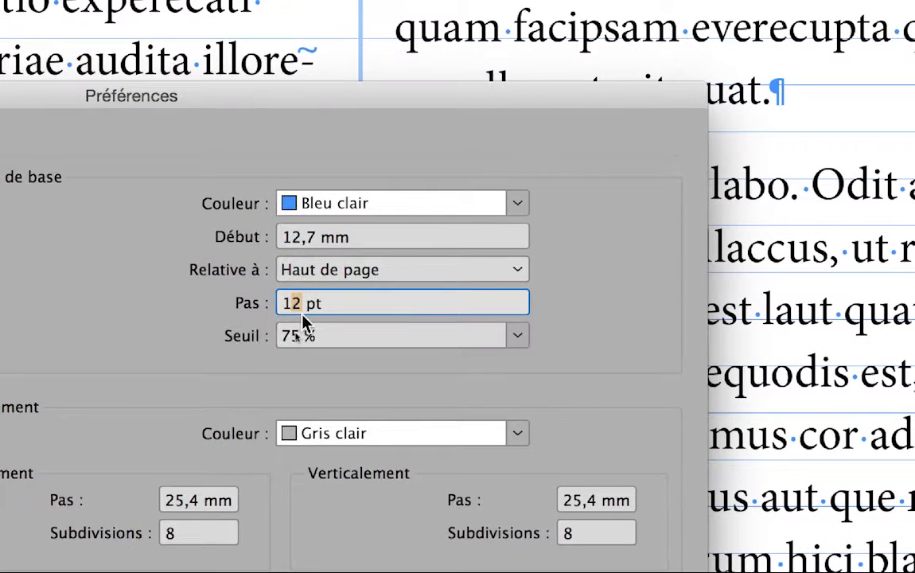
{"action": "type", "text": "16"}
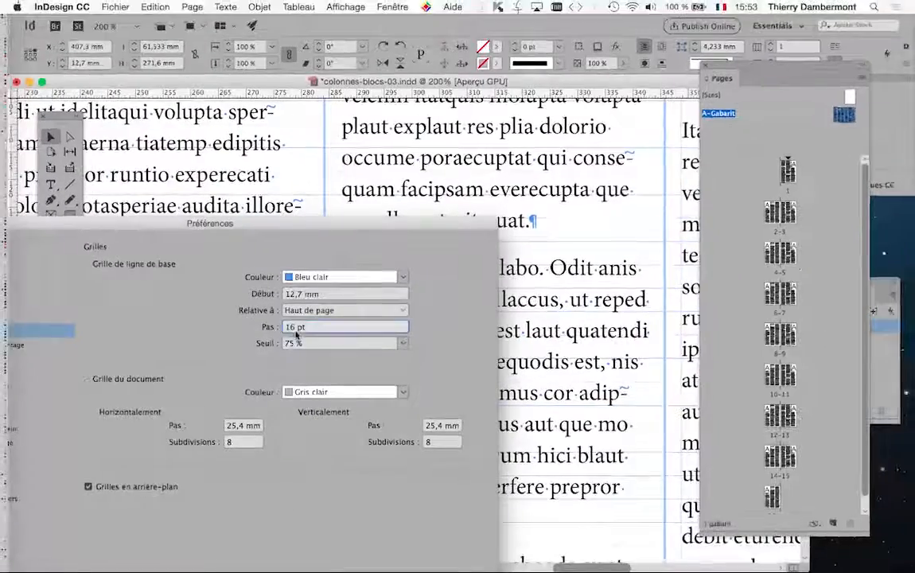
{"action": "left_click_drag", "start_coordinate": [361, 230], "coordinate": [203, 135]}
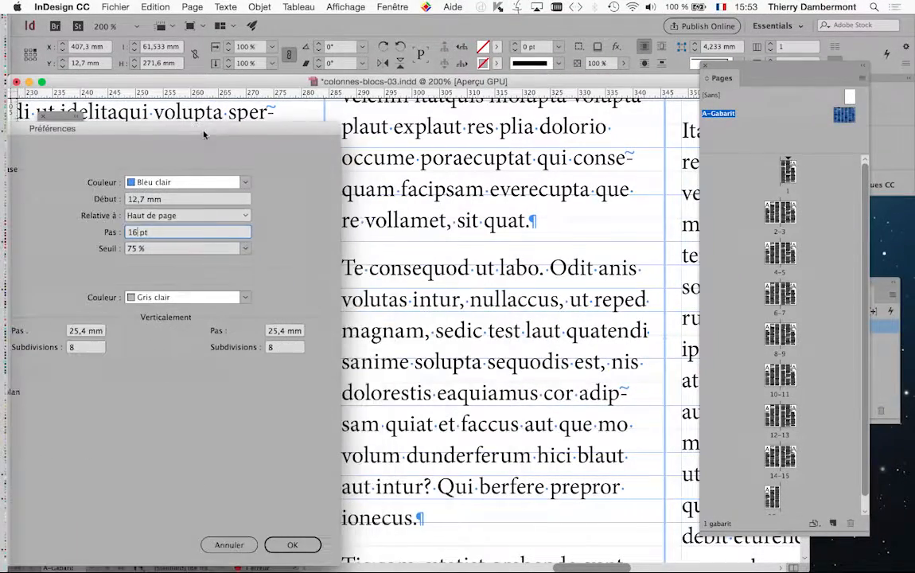
{"action": "left_click", "coordinate": [272, 540]}
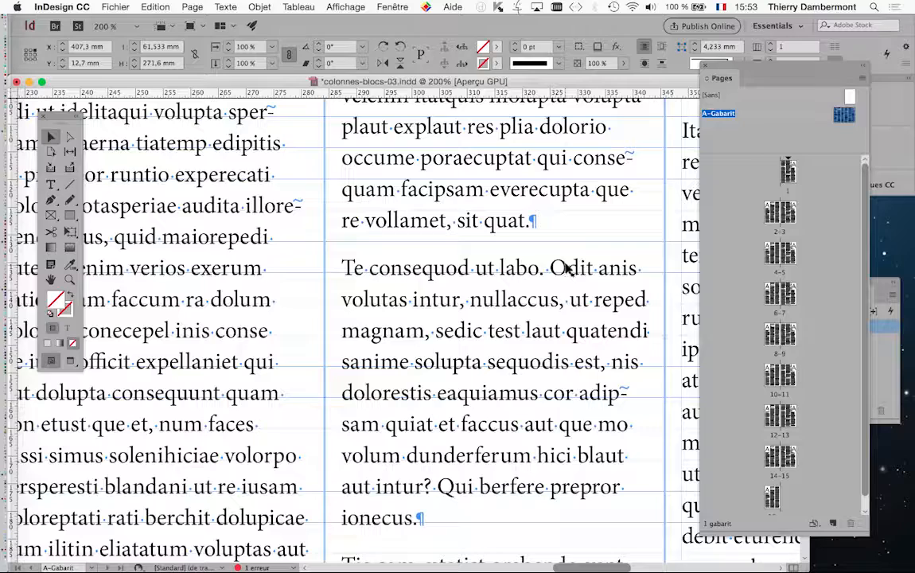
Step: Edit the [Paragraphe standard] paragraph style so that all lines (Toutes les lignes) align to the baseline grid
{"action": "left_click", "coordinate": [233, 7]}
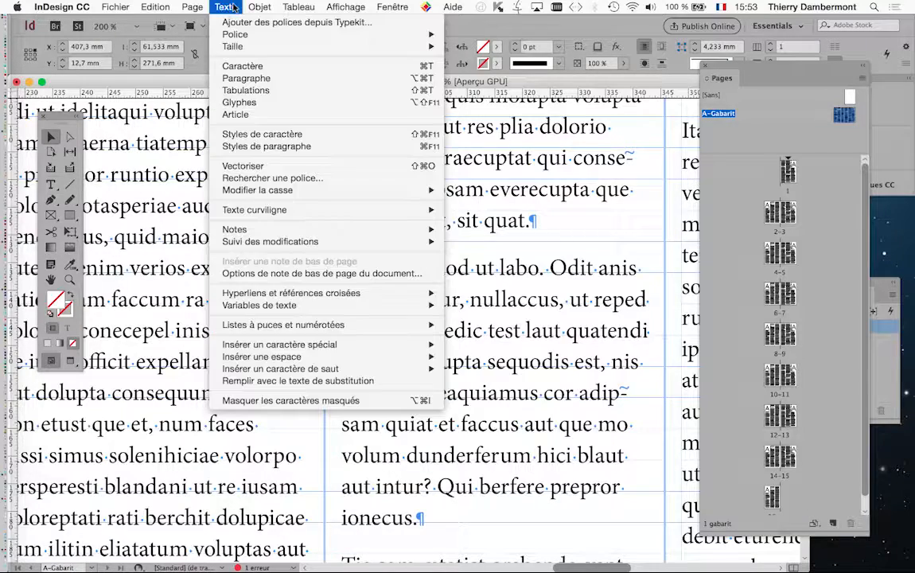
{"action": "left_click", "coordinate": [255, 145]}
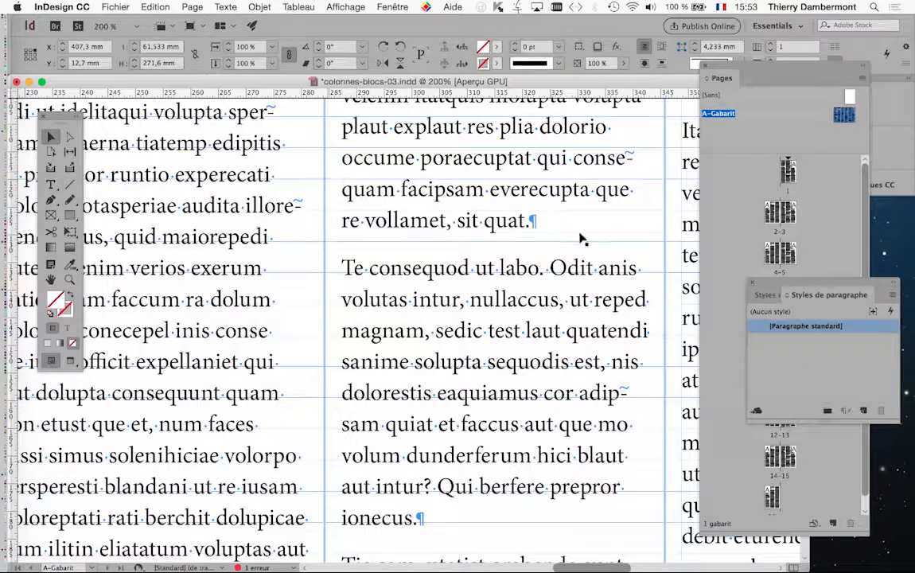
{"action": "left_click_drag", "start_coordinate": [777, 292], "coordinate": [489, 234]}
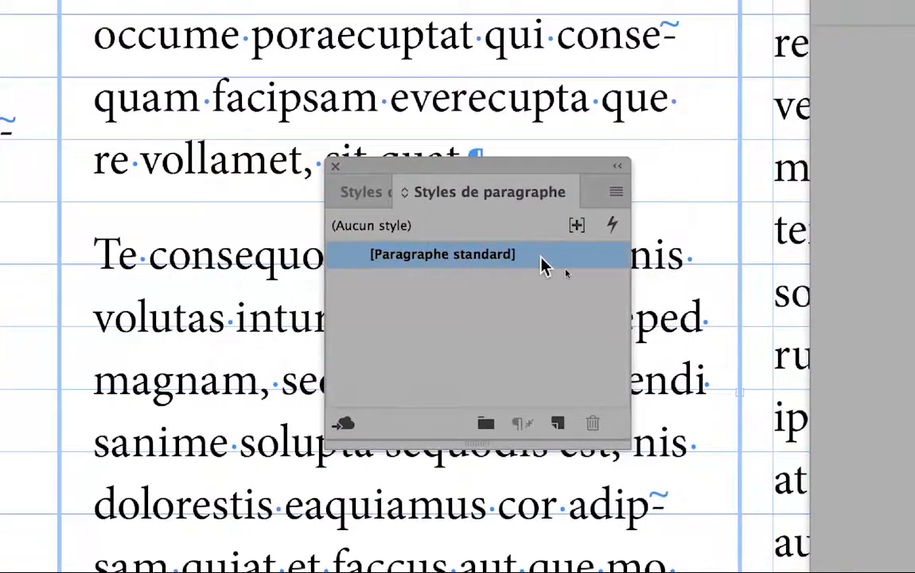
{"action": "double_click", "coordinate": [568, 272]}
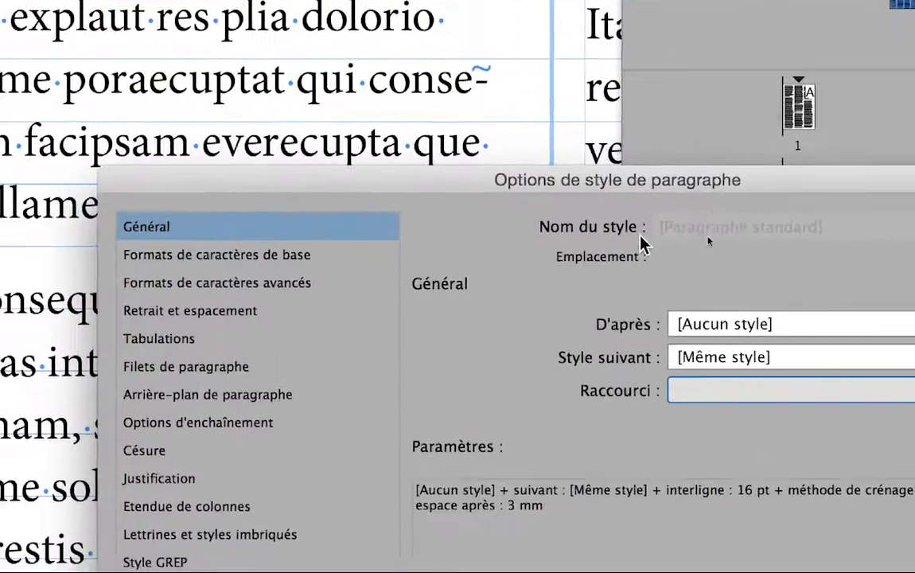
{"action": "left_click", "coordinate": [316, 258]}
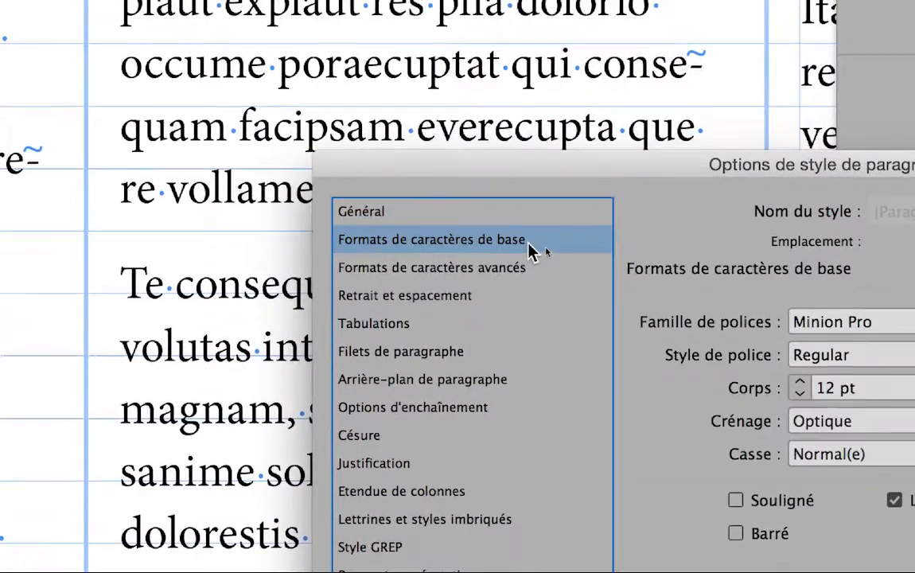
{"action": "left_click", "coordinate": [531, 267]}
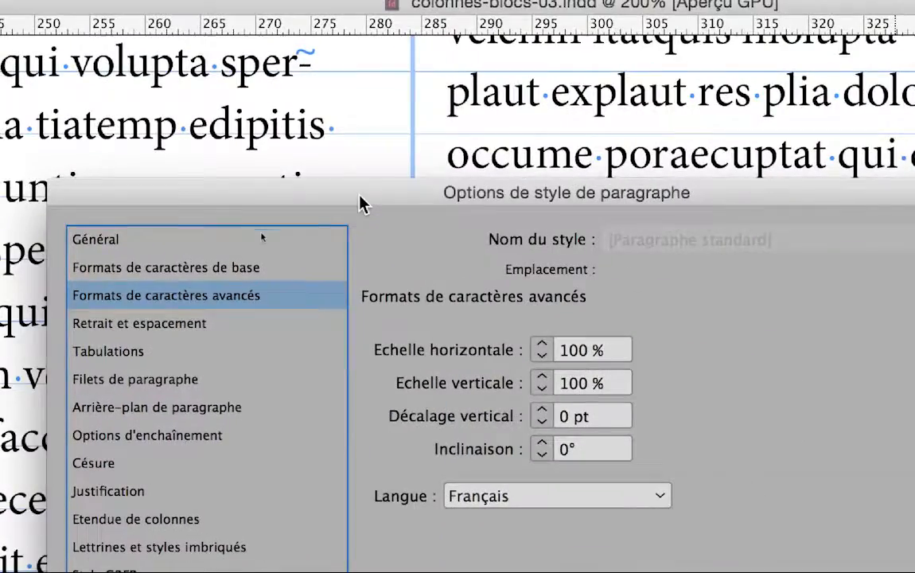
{"action": "left_click", "coordinate": [288, 326]}
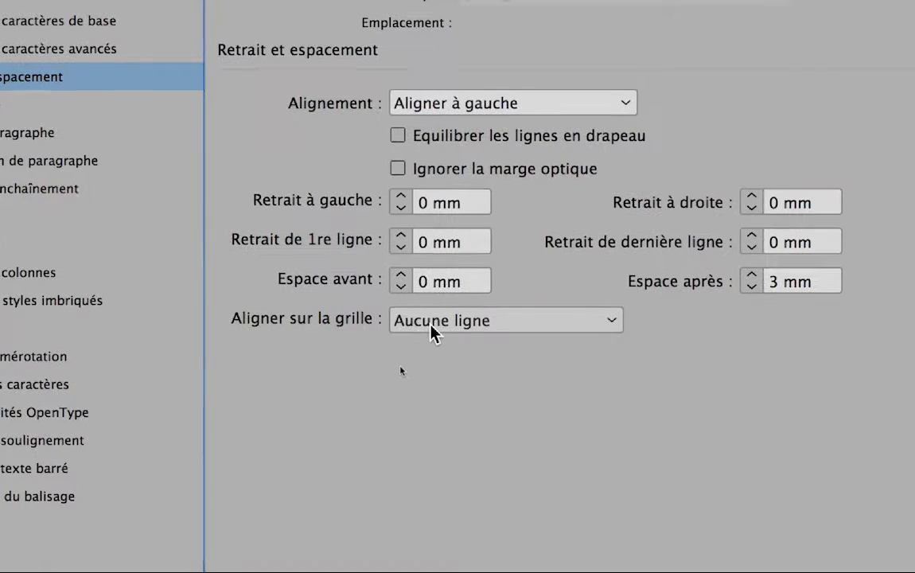
{"action": "left_click", "coordinate": [433, 322]}
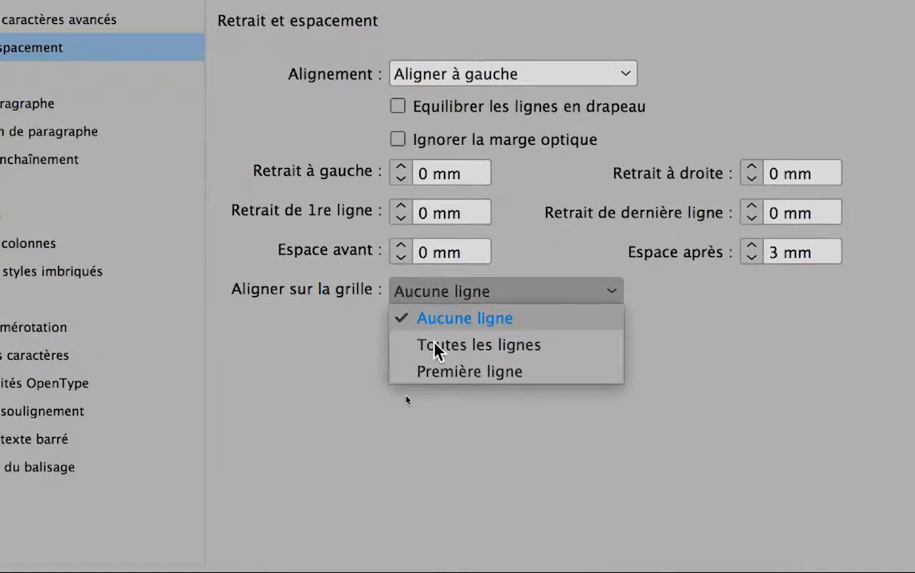
{"action": "left_click", "coordinate": [435, 344]}
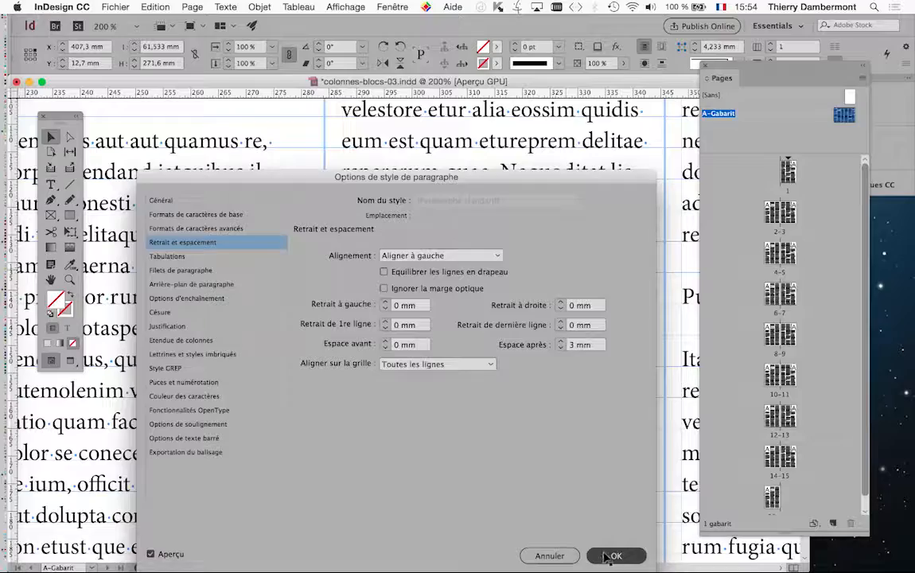
{"action": "left_click", "coordinate": [608, 555]}
Step: Preview the spread without guides at 100% zoom and uncover the text columns to examine their line alignment
{"action": "left_click_drag", "start_coordinate": [438, 205], "coordinate": [317, 431]}
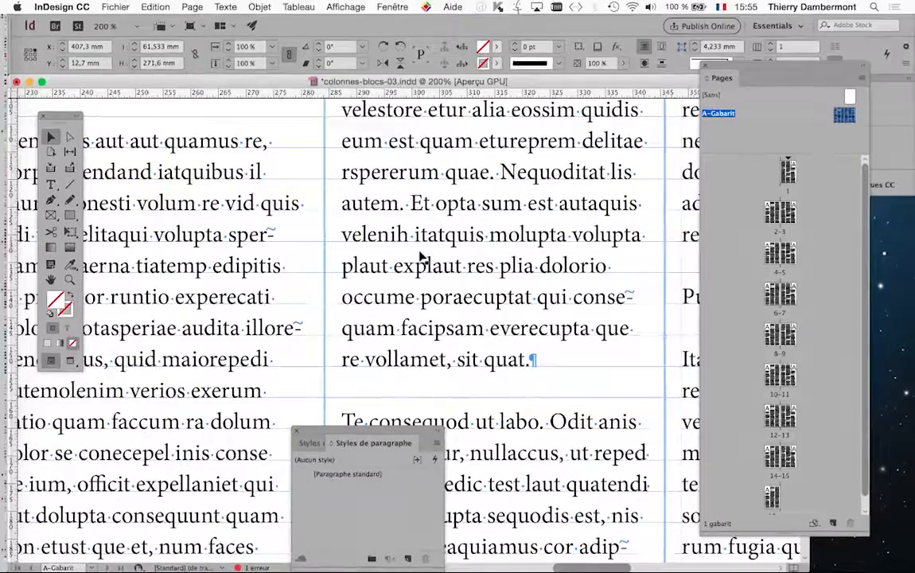
{"action": "key", "text": "super+minus"}
{"action": "key", "text": "super+minus"}
{"action": "key", "text": "super+minus"}
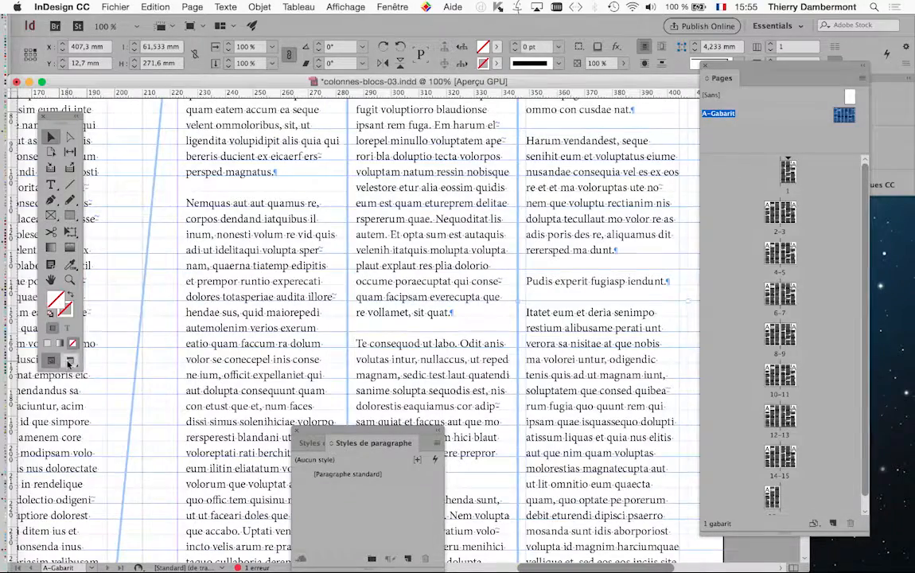
{"action": "left_click", "coordinate": [70, 360]}
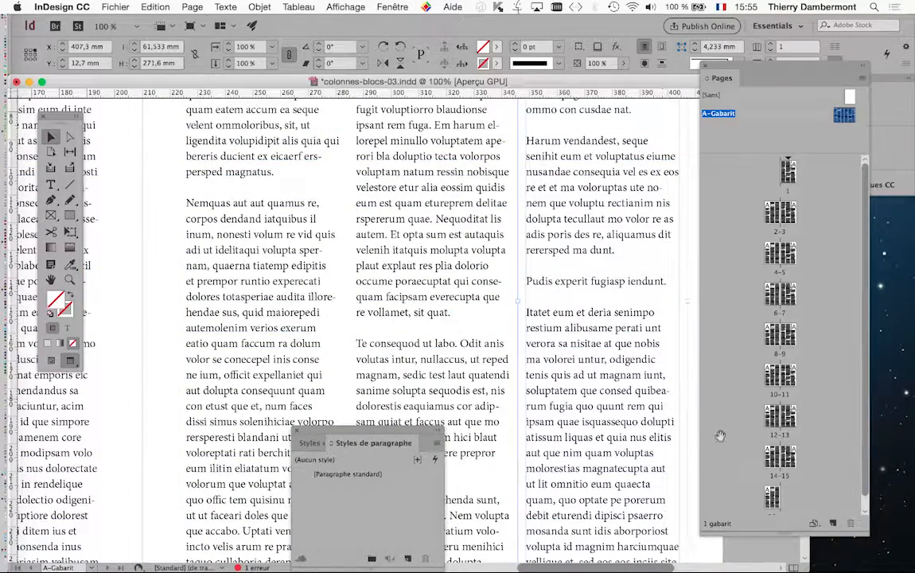
{"action": "left_click_drag", "start_coordinate": [721, 67], "coordinate": [808, 80]}
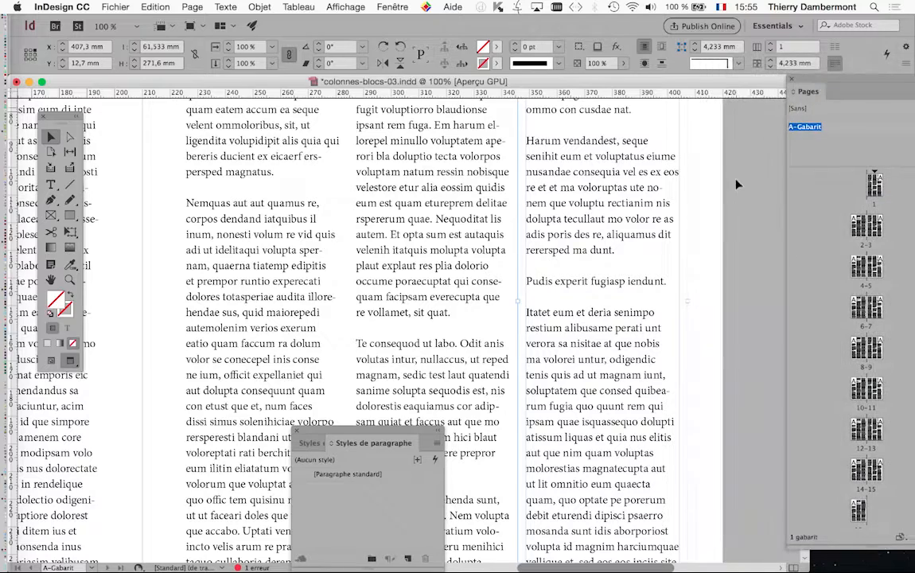
{"action": "left_click", "coordinate": [740, 186]}
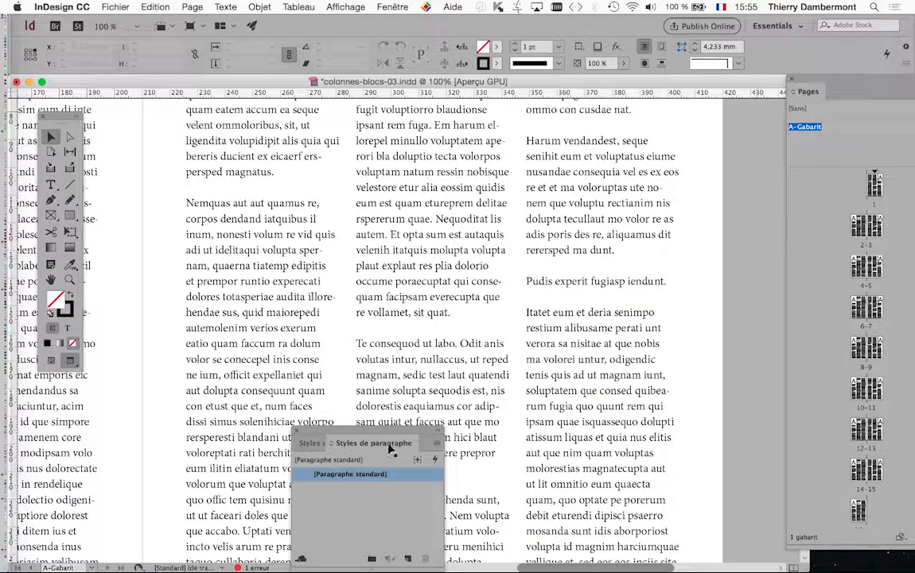
{"action": "left_click", "coordinate": [298, 432]}
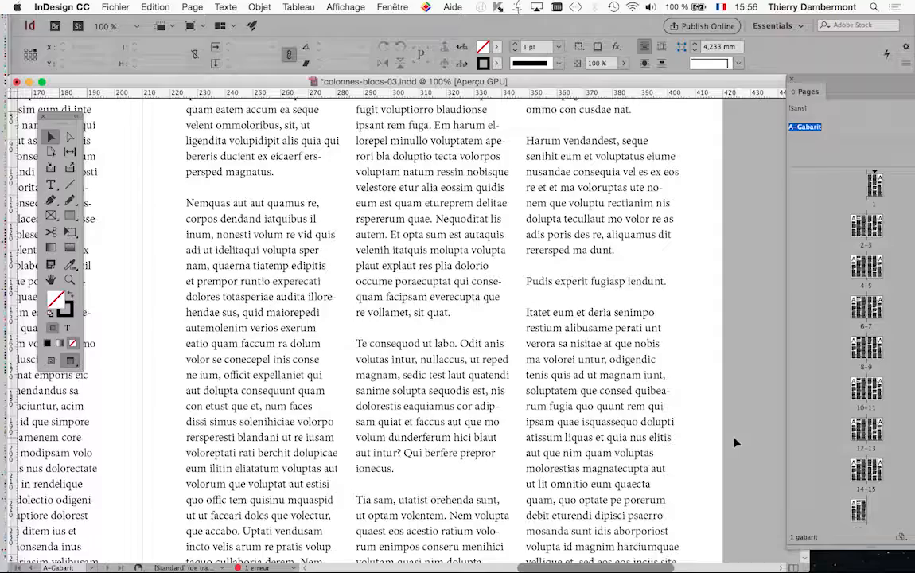
Step: Return to the normal view showing guides and grid to compare the columns' lines with the baseline grid
{"action": "key", "text": "super+minus"}
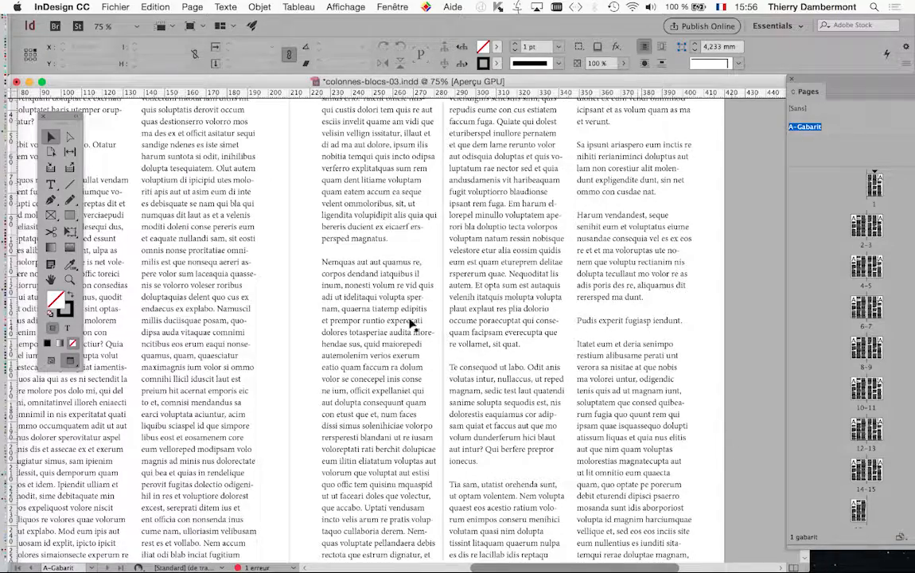
{"action": "key", "text": "w"}
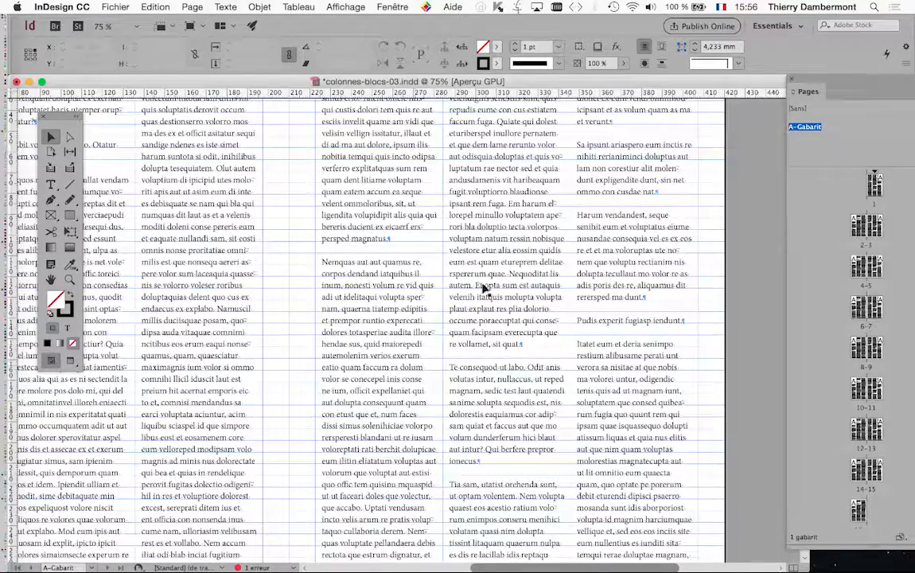
{"action": "scroll", "coordinate": [509, 364], "scroll_direction": "up", "scroll_amount": 1}
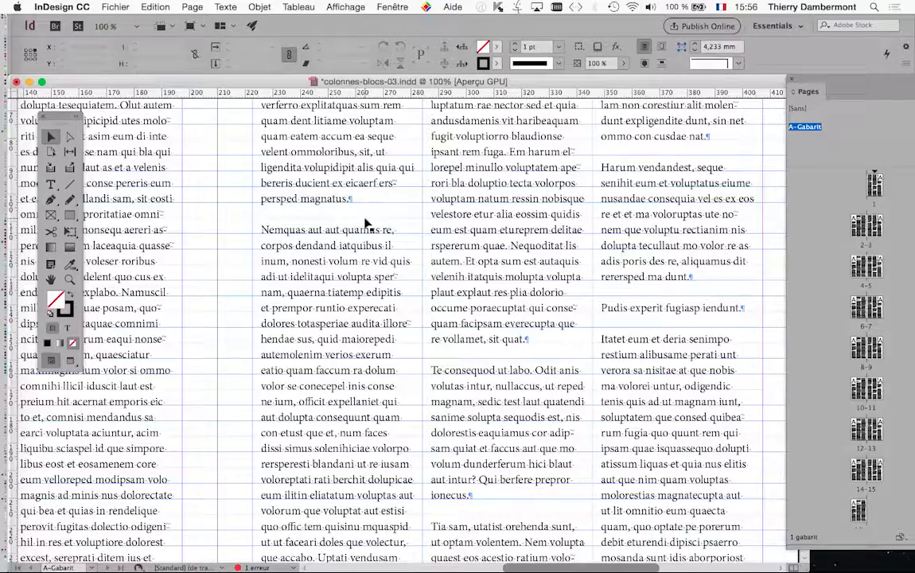
Step: Open the indent and spacing options of the [Paragraphe standard] paragraph style, keeping the text columns in view
{"action": "left_click", "coordinate": [225, 6]}
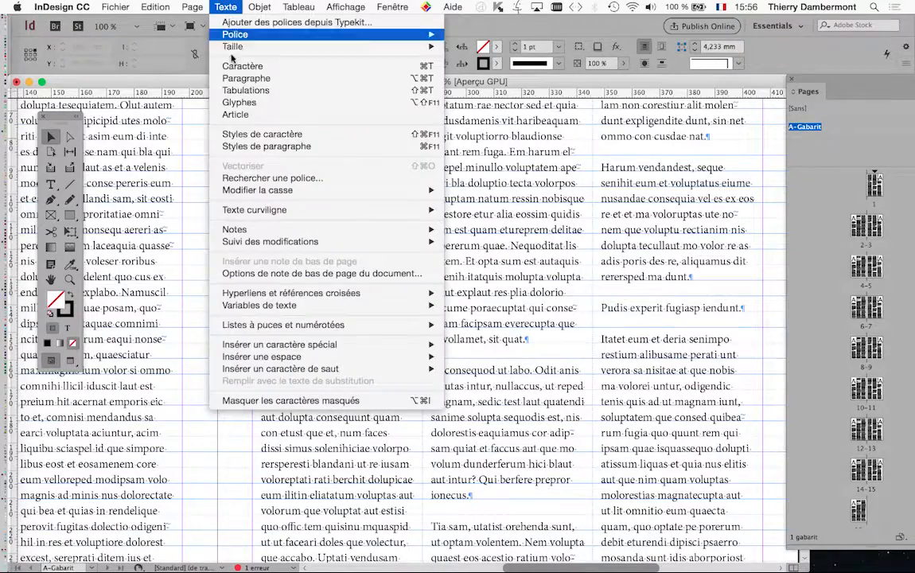
{"action": "left_click", "coordinate": [267, 147]}
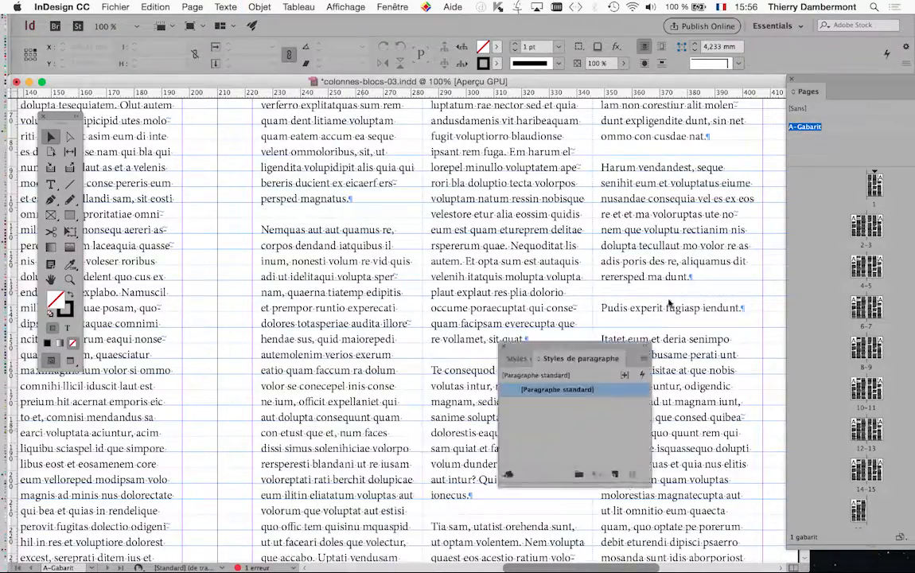
{"action": "left_click_drag", "start_coordinate": [580, 357], "coordinate": [714, 161]}
{"action": "double_click", "coordinate": [742, 197]}
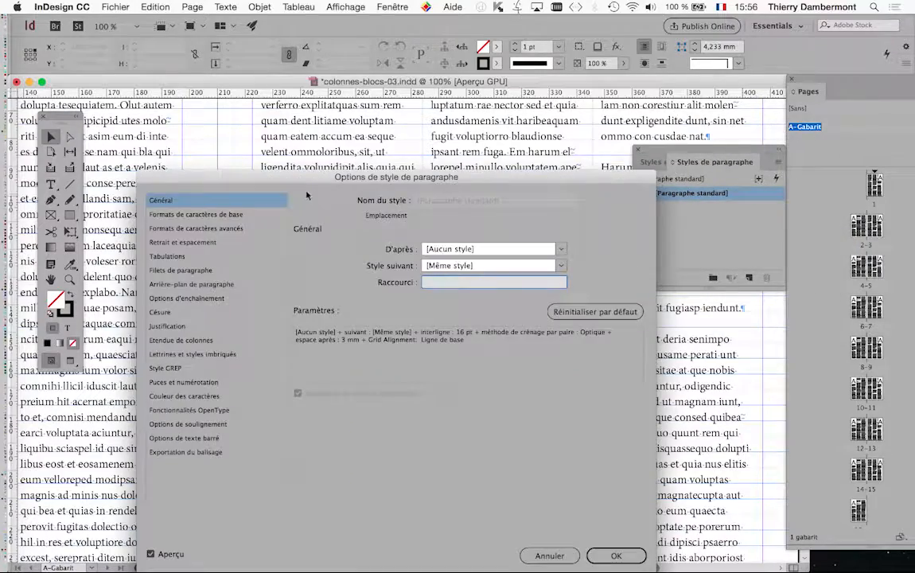
{"action": "left_click_drag", "start_coordinate": [306, 196], "coordinate": [605, 153]}
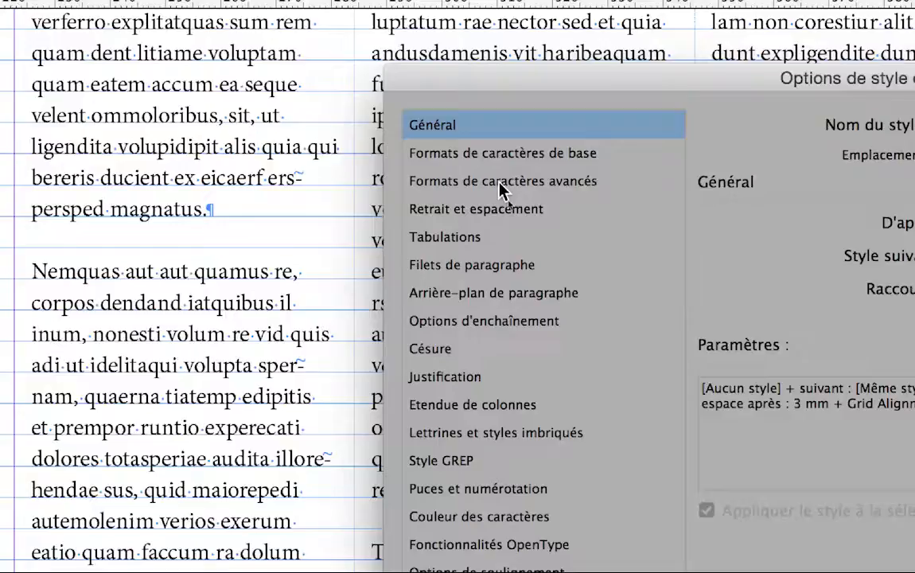
{"action": "left_click", "coordinate": [477, 208]}
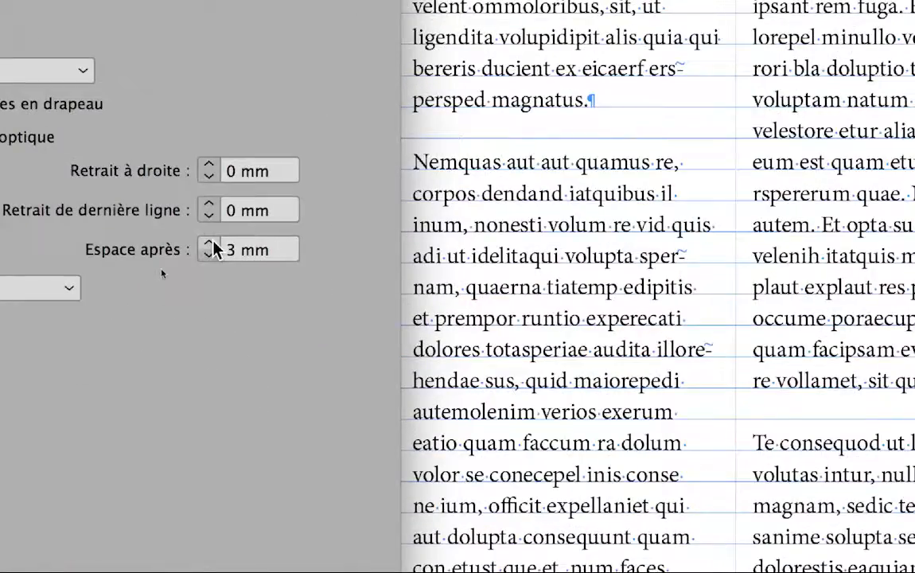
Step: Try a space after of 6 mm and then 0 mm for the [Paragraphe standard] style
{"action": "left_click", "coordinate": [235, 303]}
{"action": "left_click", "coordinate": [209, 244]}
{"action": "left_click", "coordinate": [211, 244]}
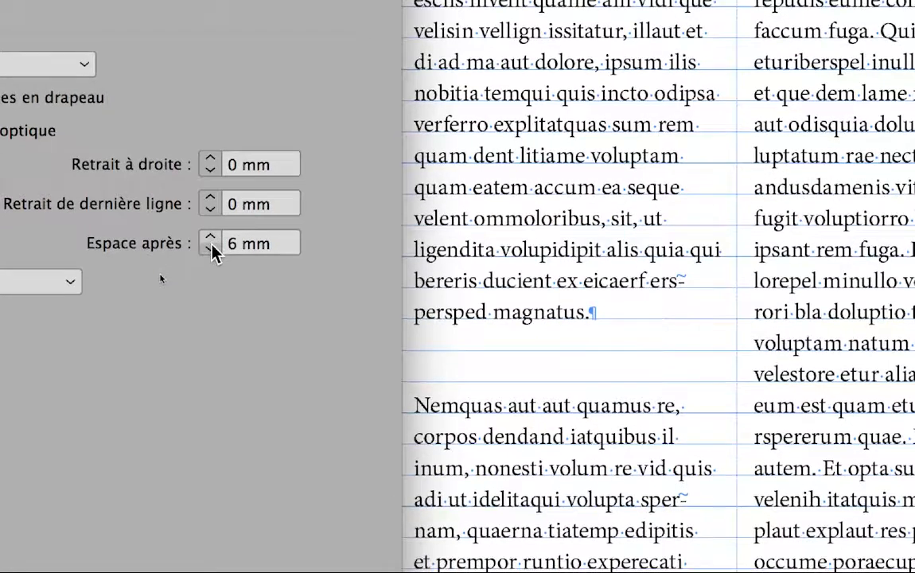
{"action": "left_click", "coordinate": [210, 252]}
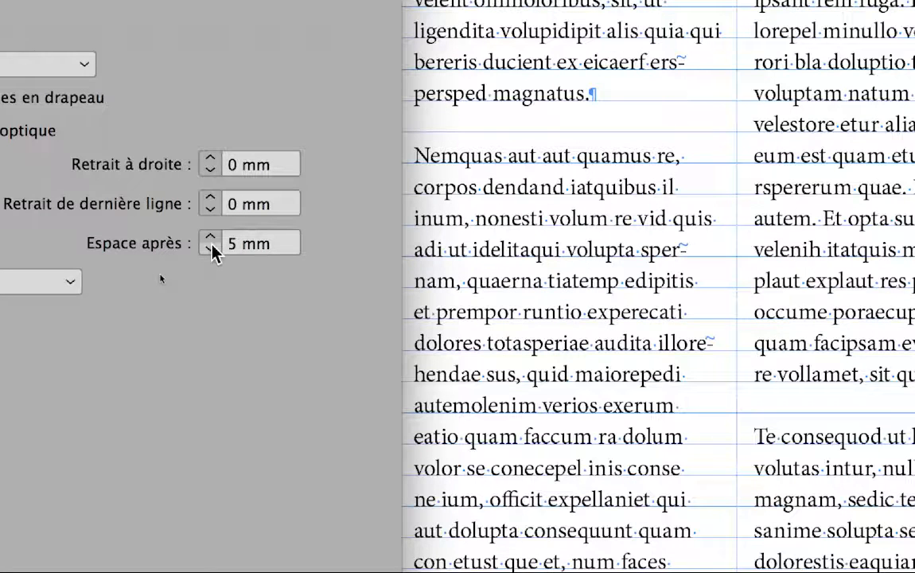
{"action": "left_click", "coordinate": [211, 248]}
{"action": "left_click", "coordinate": [212, 248]}
{"action": "left_click", "coordinate": [211, 249]}
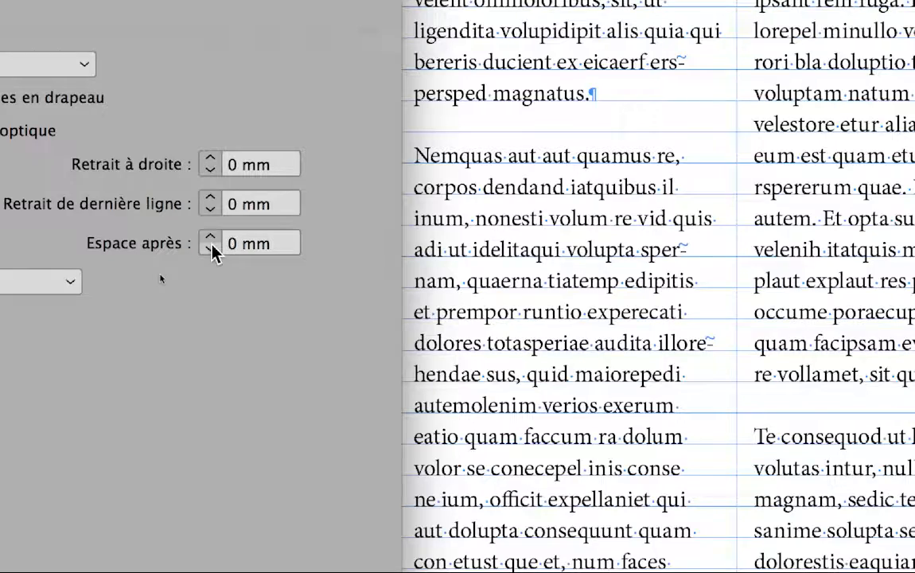
Step: Test the style's space after again up to 6 mm, then set it to 4 mm
{"action": "left_click", "coordinate": [211, 237]}
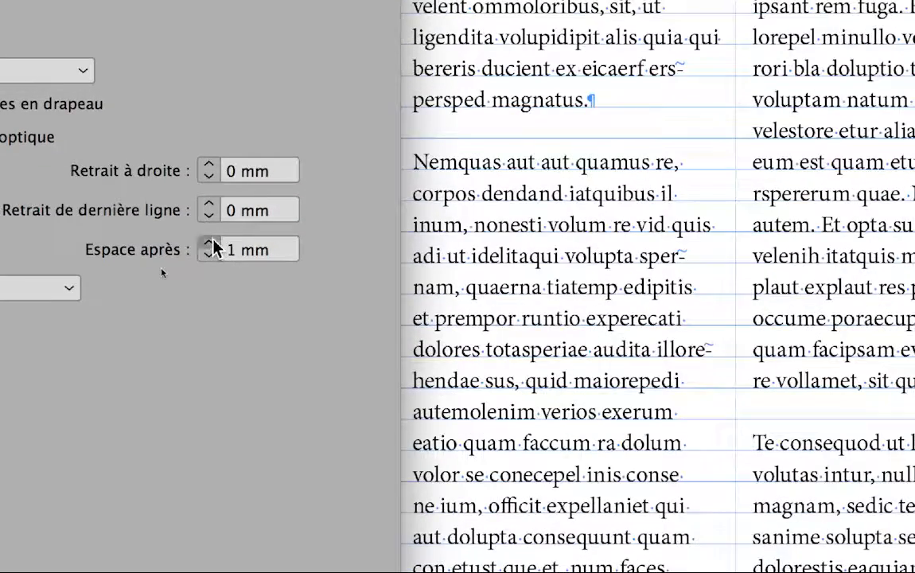
{"action": "left_click", "coordinate": [210, 242]}
{"action": "left_click", "coordinate": [211, 242]}
{"action": "left_click", "coordinate": [211, 242]}
{"action": "left_click", "coordinate": [211, 242]}
{"action": "left_click", "coordinate": [214, 241]}
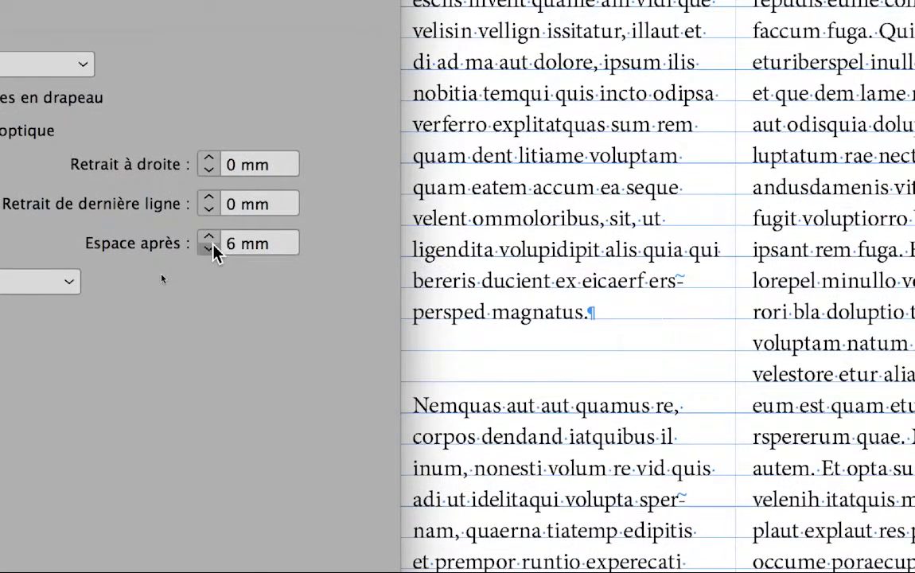
{"action": "left_click", "coordinate": [210, 248]}
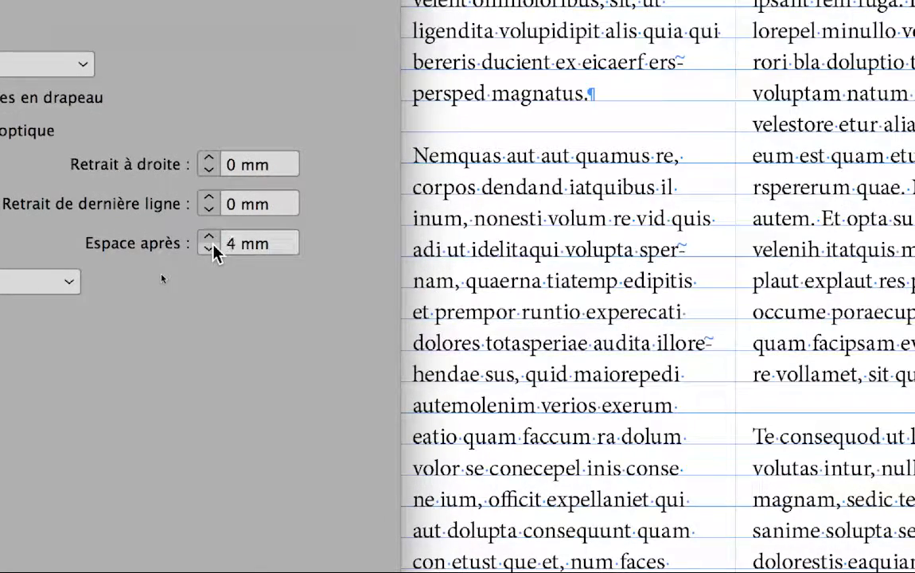
{"action": "left_click", "coordinate": [211, 248]}
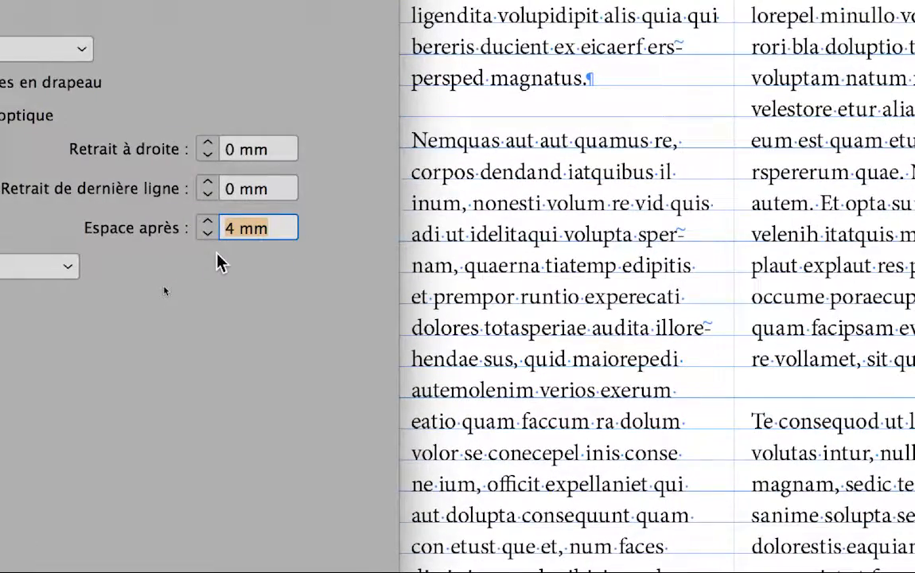
Step: Set the space after of the [Paragraphe standard] style to 16 pt and apply the style changes
{"action": "type", "text": "16pt"}
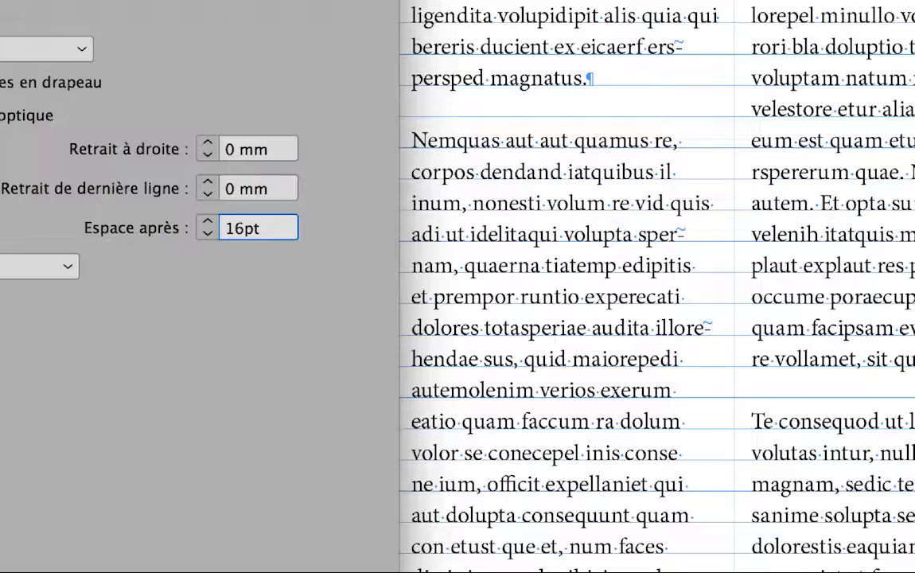
{"action": "key", "text": "Tab"}
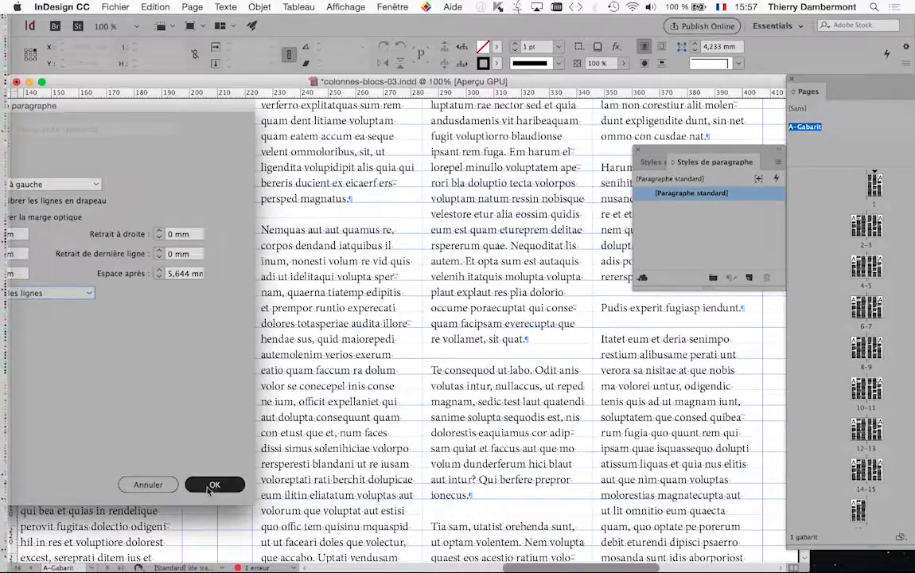
{"action": "left_click", "coordinate": [213, 484]}
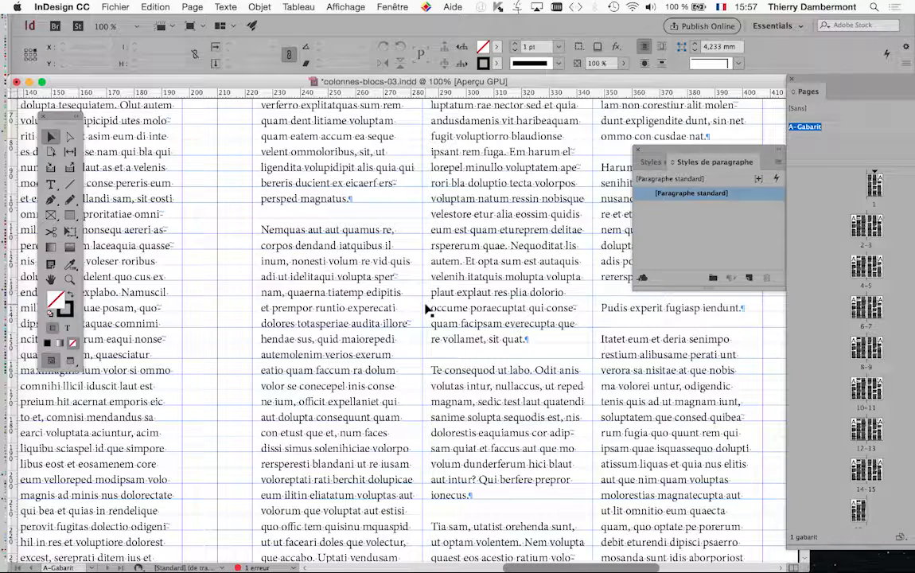
Step: Check the baseline grid's increment in the grid preferences against the style's space after
{"action": "left_click", "coordinate": [62, 7]}
{"action": "mouse_move", "coordinate": [154, 36]}
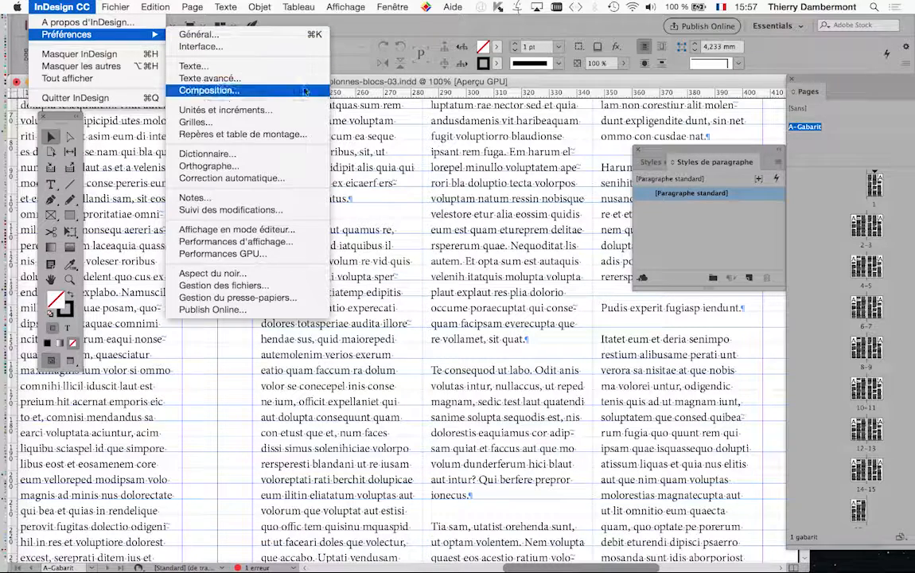
{"action": "left_click", "coordinate": [195, 122]}
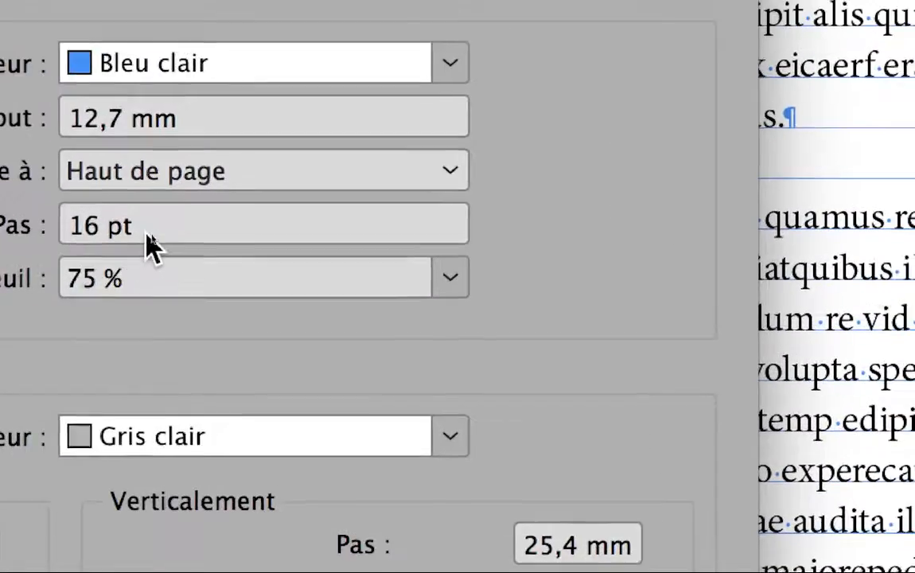
{"action": "left_click_drag", "start_coordinate": [191, 231], "coordinate": [115, 230]}
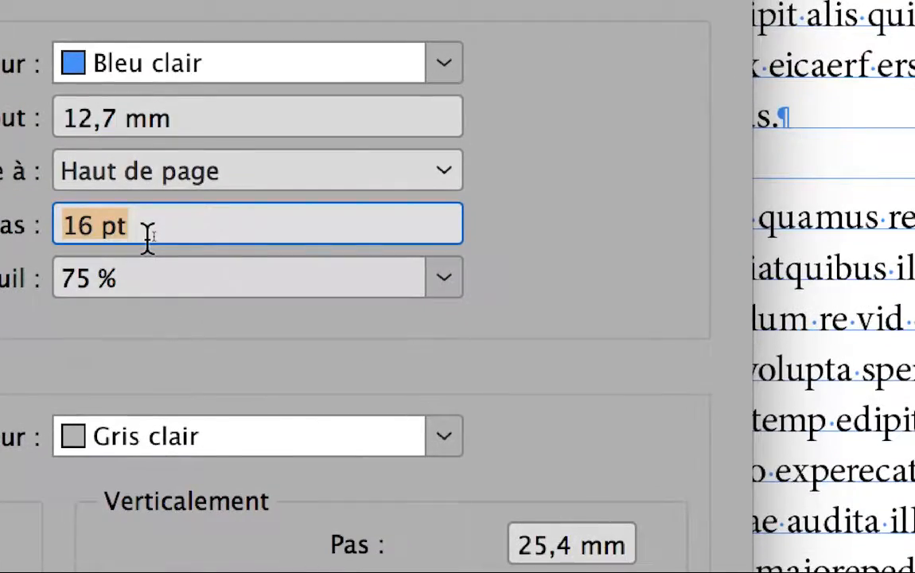
{"action": "left_click_drag", "start_coordinate": [148, 232], "coordinate": [53, 229]}
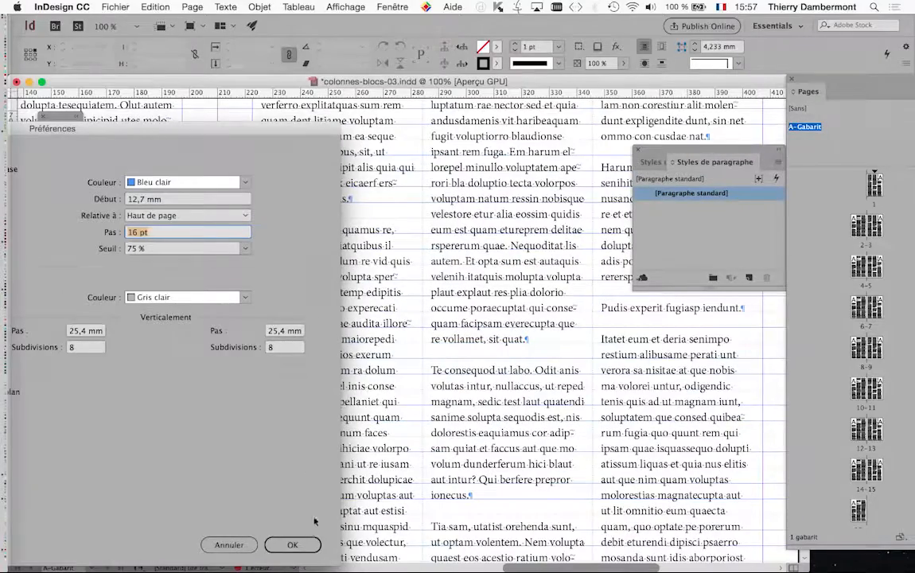
{"action": "left_click", "coordinate": [293, 544]}
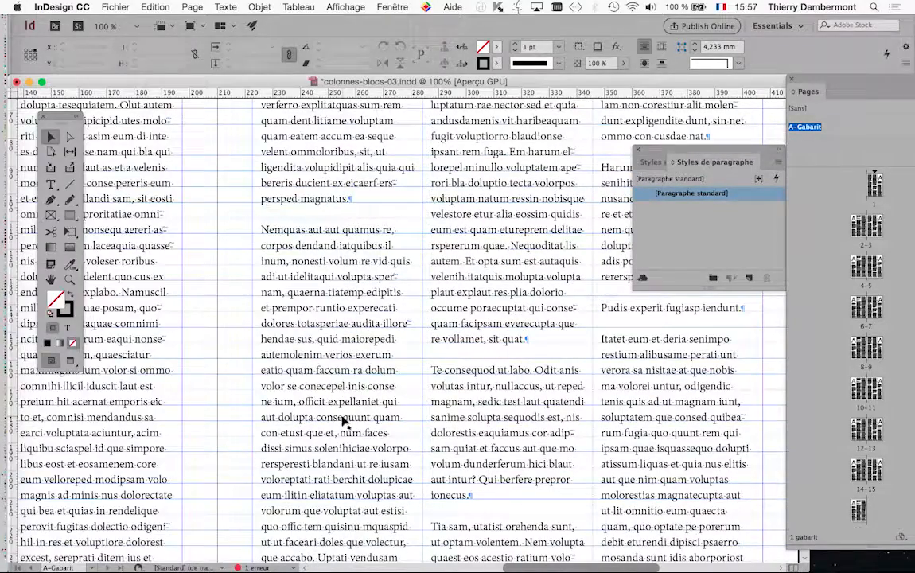
Step: Try a baseline grid increment of 12 pt in the grid preferences
{"action": "left_click", "coordinate": [62, 7]}
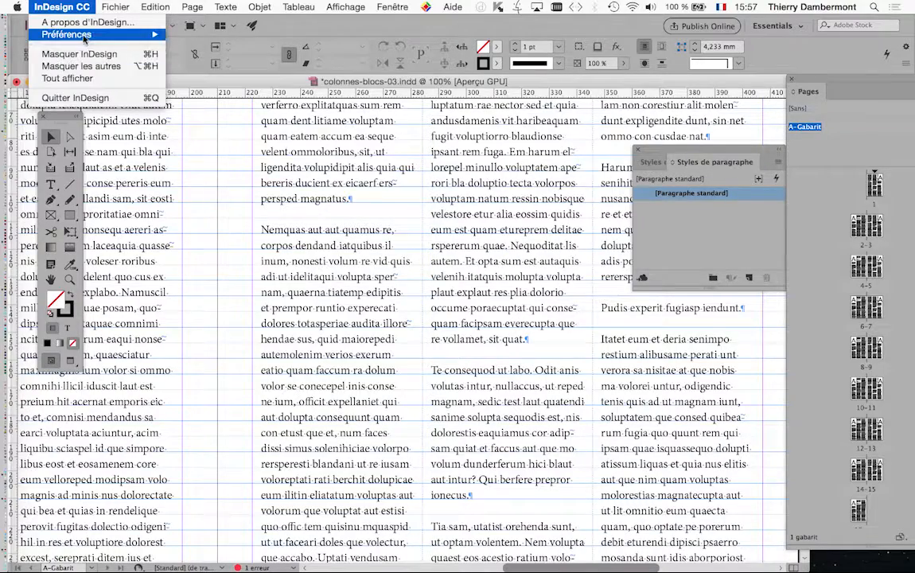
{"action": "mouse_move", "coordinate": [80, 35]}
{"action": "left_click", "coordinate": [239, 122]}
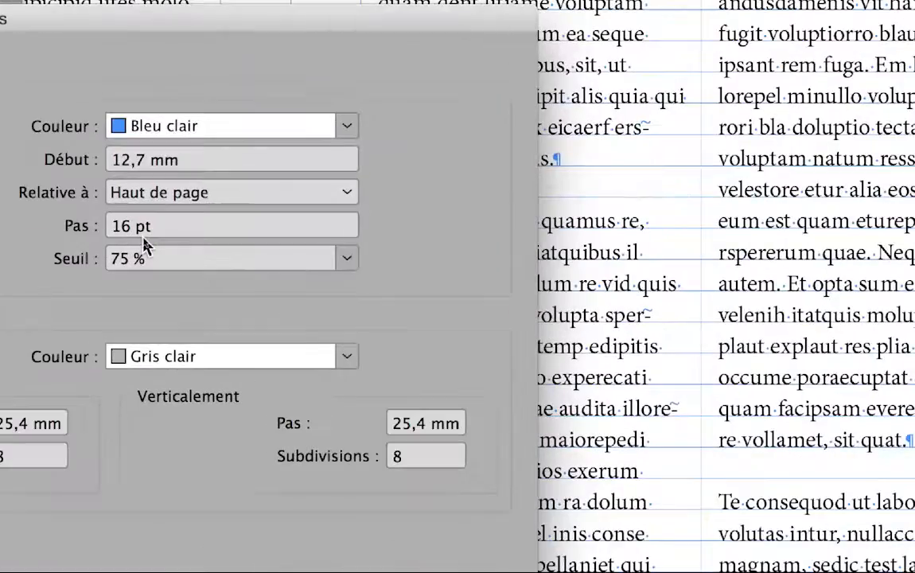
{"action": "double_click", "coordinate": [120, 226]}
{"action": "type", "text": "12"}
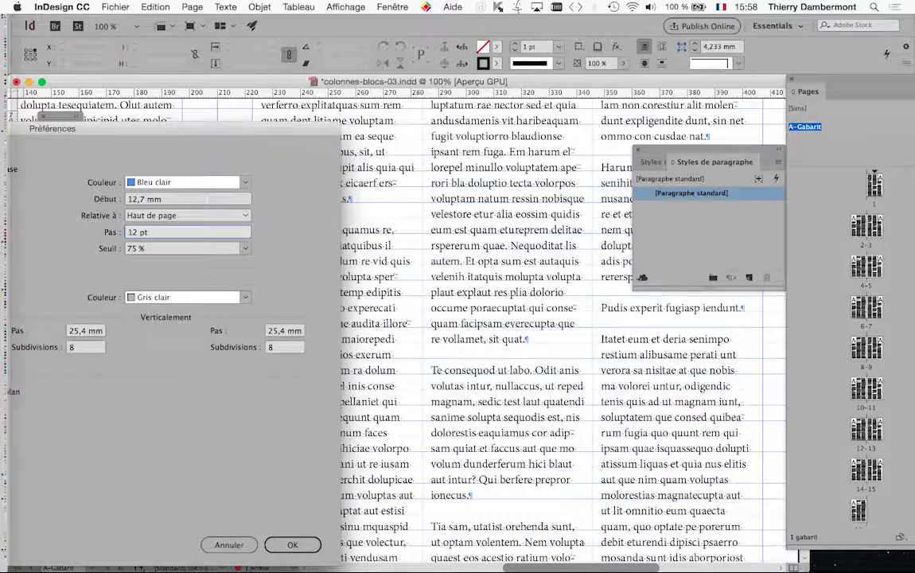
{"action": "key", "text": "Return"}
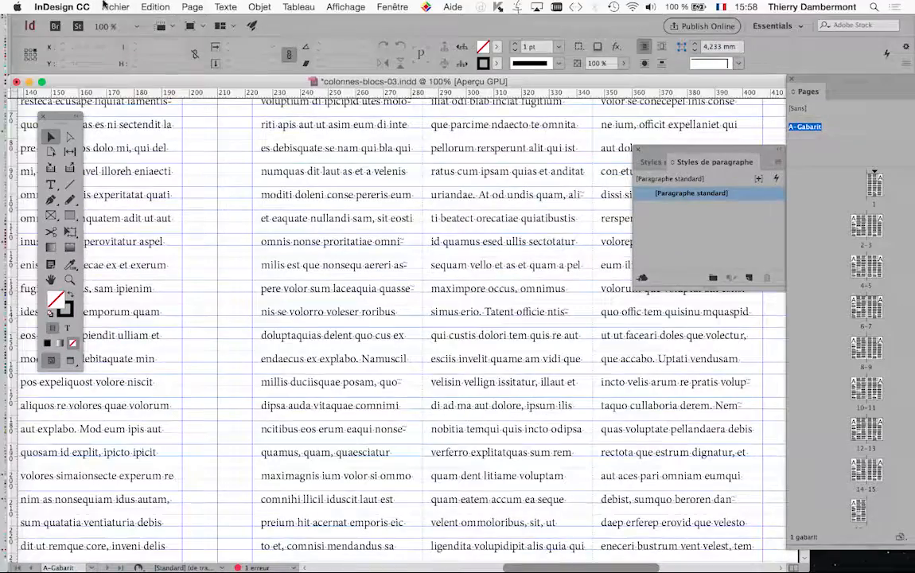
Step: Set the baseline grid increment back to 16 pt in the grid preferences
{"action": "left_click", "coordinate": [115, 8]}
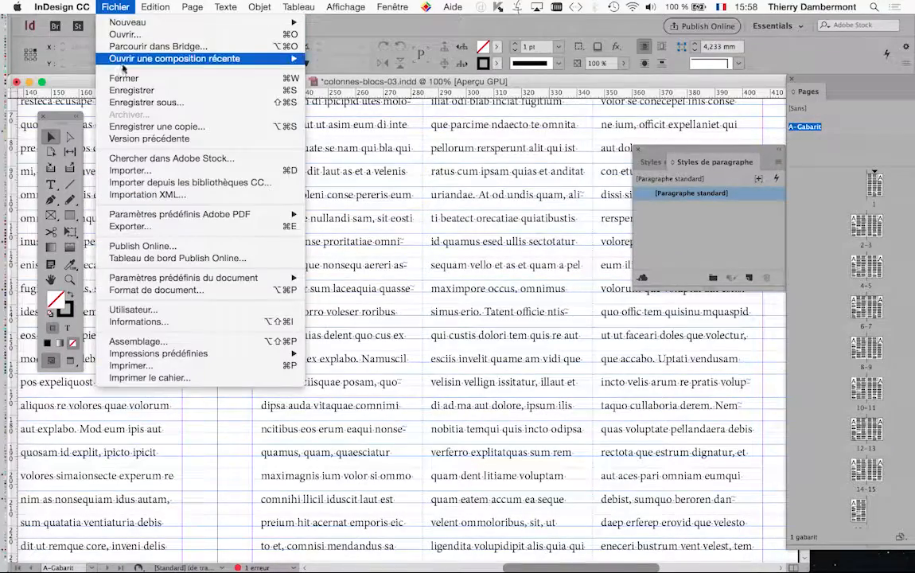
{"action": "mouse_move", "coordinate": [64, 7]}
{"action": "mouse_move", "coordinate": [88, 34]}
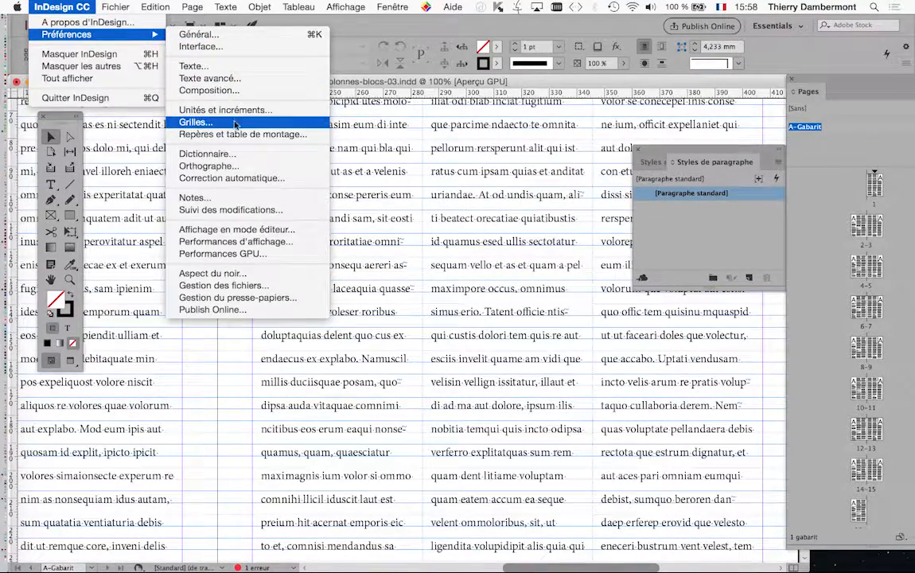
{"action": "left_click", "coordinate": [208, 121]}
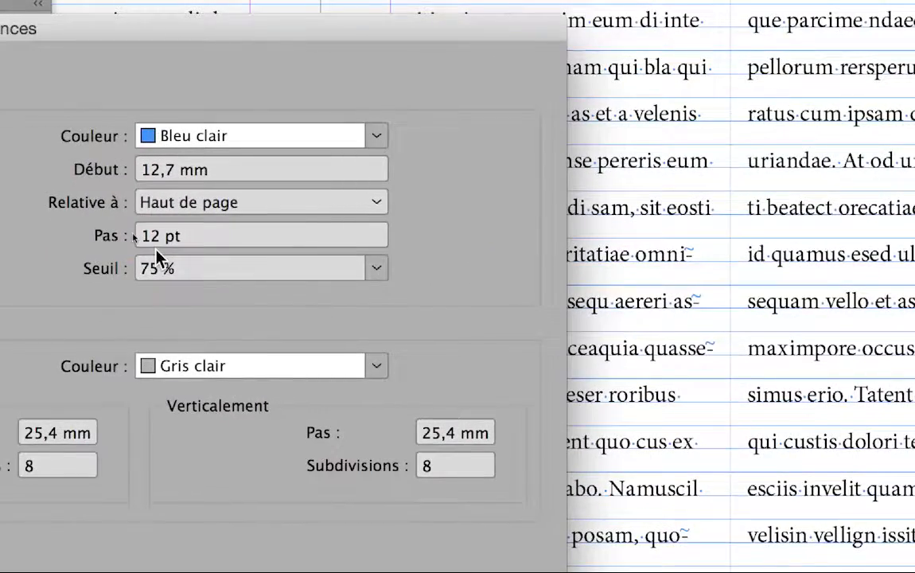
{"action": "left_click_drag", "start_coordinate": [160, 238], "coordinate": [151, 238]}
{"action": "type", "text": "6"}
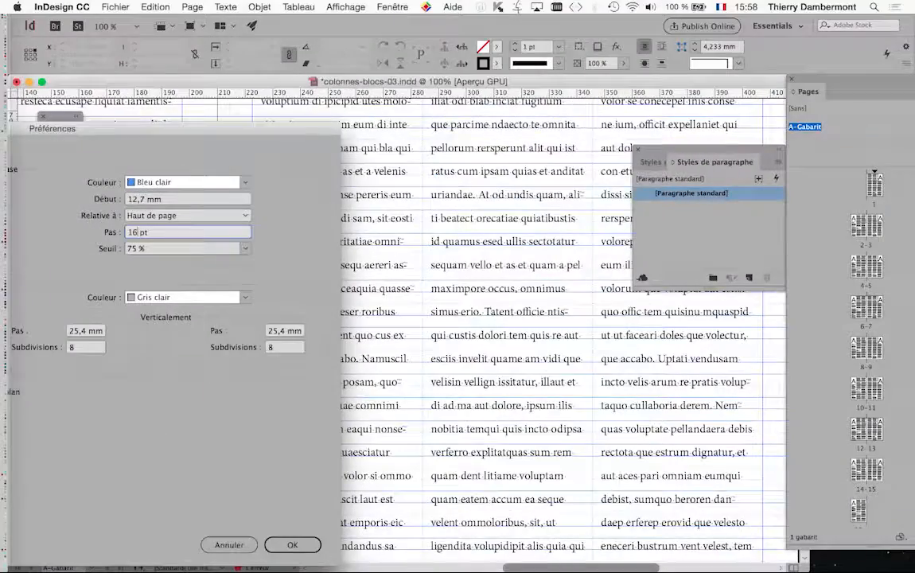
{"action": "key", "text": "Return"}
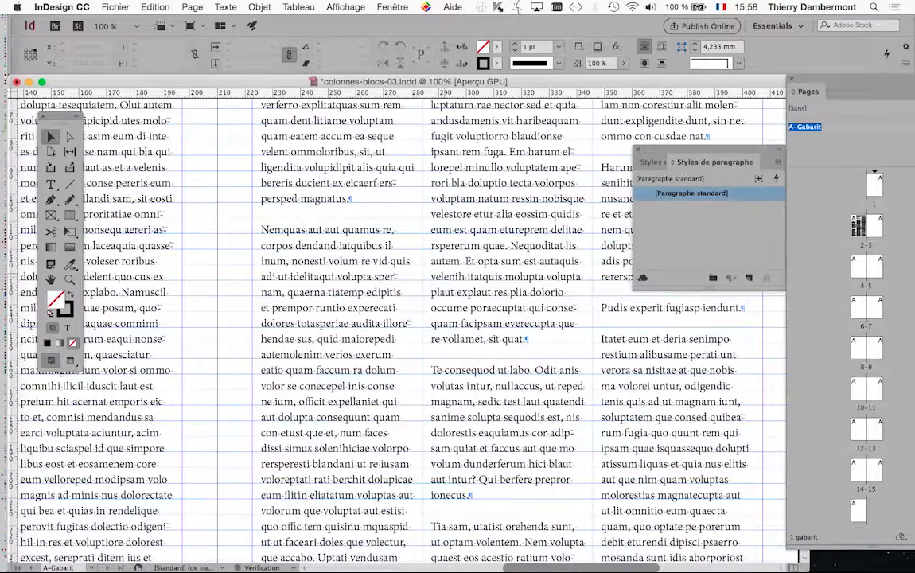
Step: Save the document as a new version named colonnes-blocs-04.indd in the ID initiation JOUR 4 folder
{"action": "key", "text": "super+minus"}
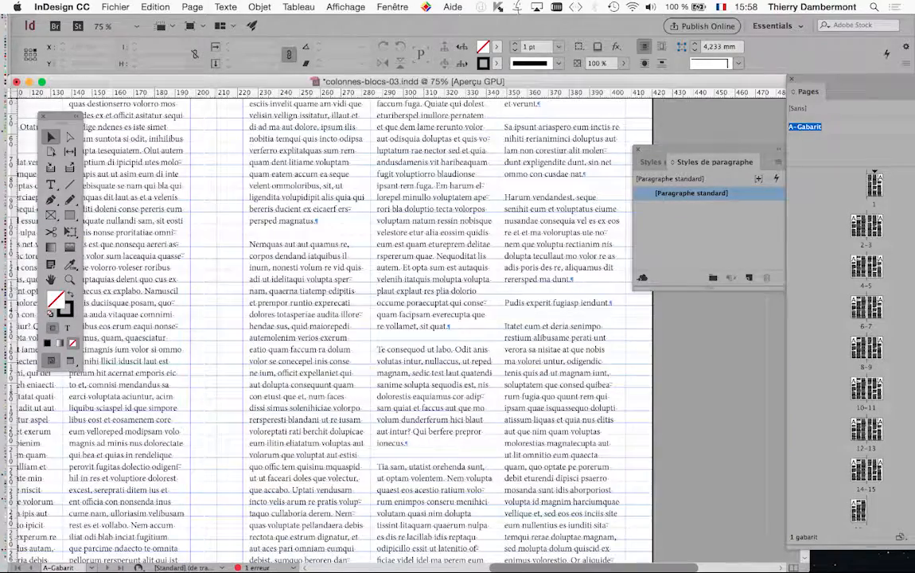
{"action": "left_click", "coordinate": [115, 6]}
{"action": "left_click", "coordinate": [127, 99]}
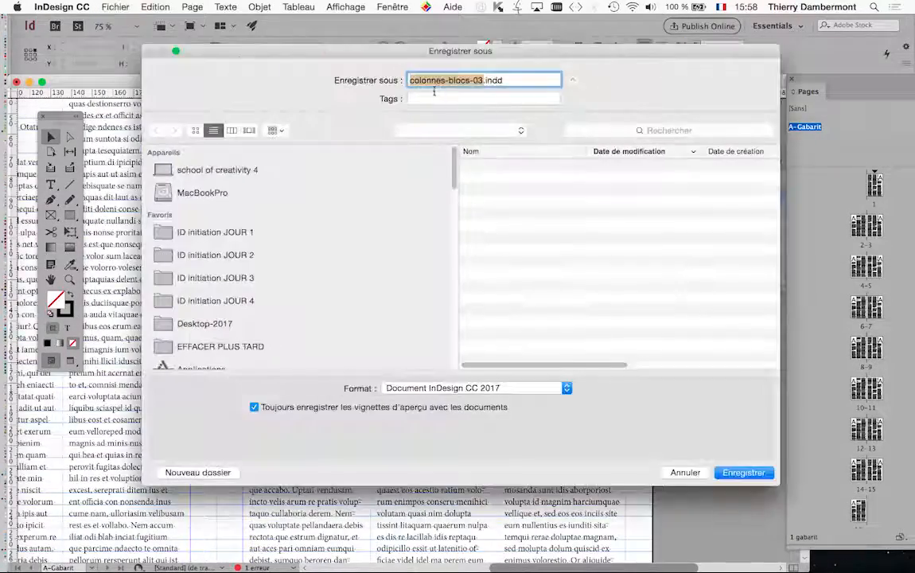
{"action": "left_click", "coordinate": [483, 81]}
{"action": "type", "text": "4"}
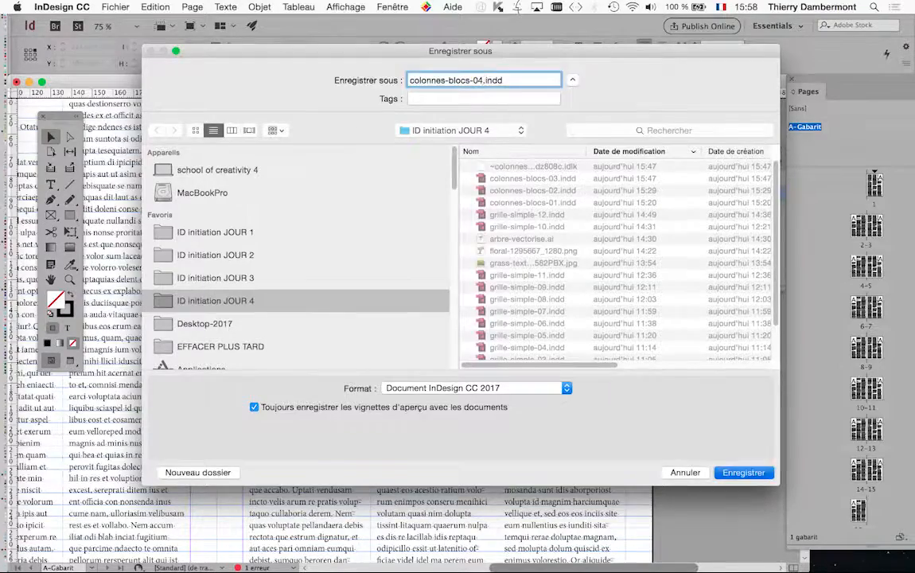
{"action": "key", "text": "Return"}
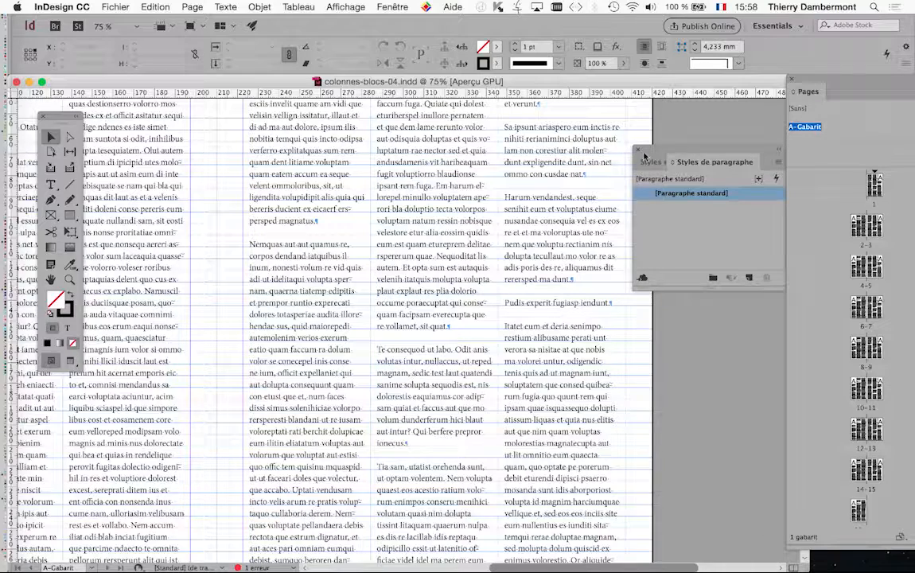
Step: Move the floating paragraph styles clear of the page list and view the whole A-Gabarit spread at 50 %
{"action": "left_click_drag", "start_coordinate": [647, 152], "coordinate": [597, 151]}
{"action": "key", "text": "super+minus"}
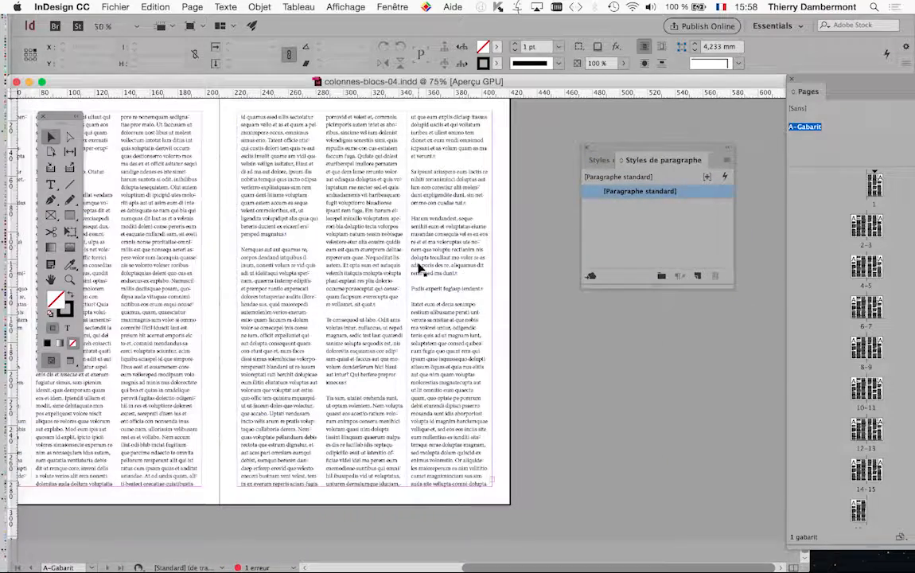
{"action": "left_click_drag", "start_coordinate": [175, 252], "coordinate": [351, 270]}
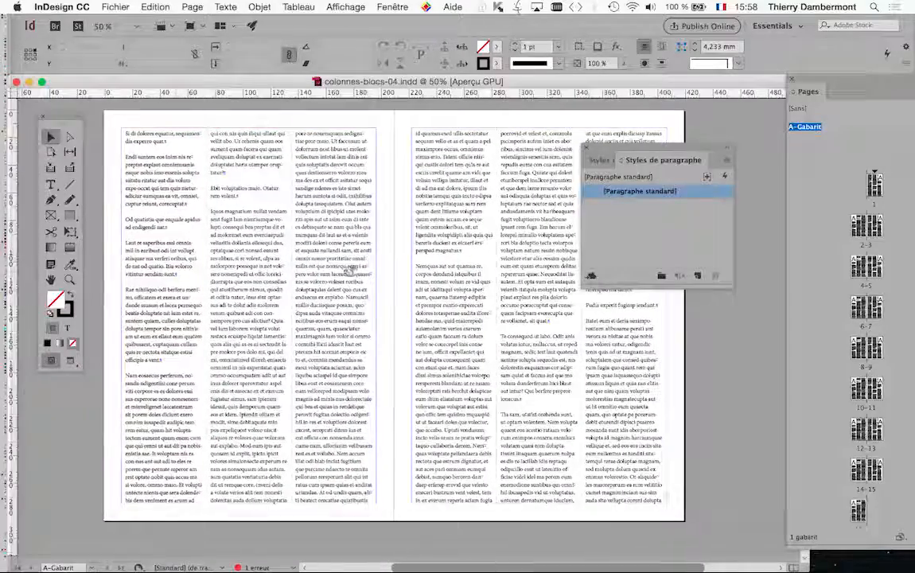